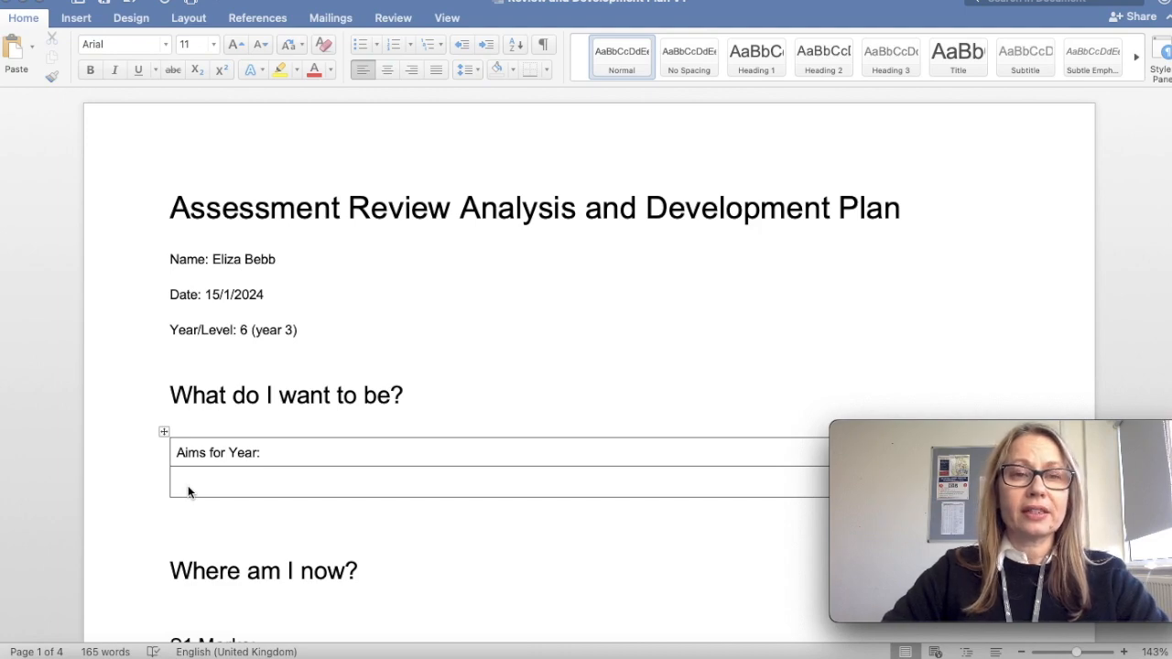
Paste the bullet "2:1. Move from average of 57 to 60s." into the empty cell under Aims for Year.
click(224, 471)
text(2:1. Move from average of 57 to 60s.)
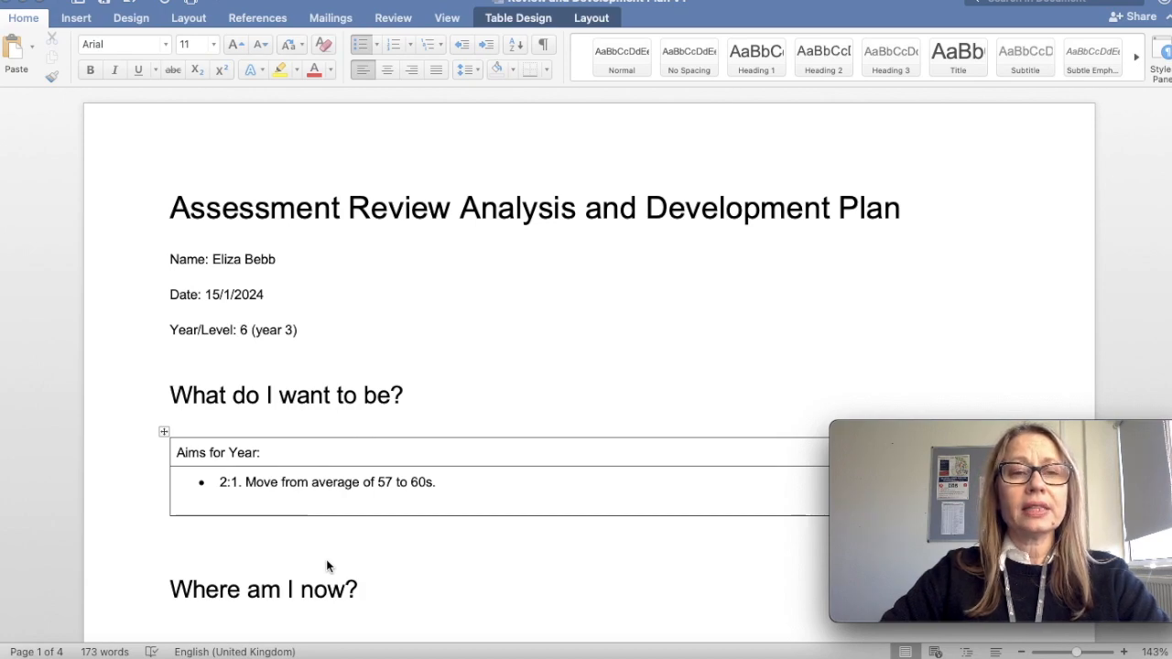
Fill in the S1 Marks table with Research Methodology 56, Employment Studies 57, STEM 58 and an average mark of 57.
scroll(327, 566, down, 5)
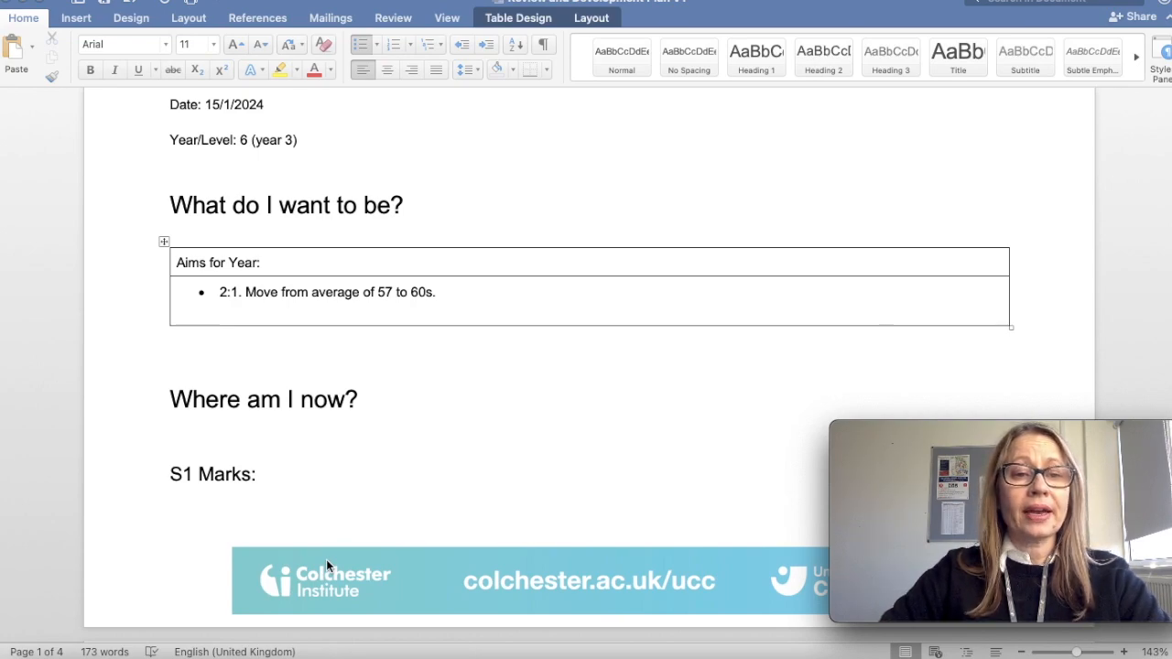
scroll(326, 562, down, 2)
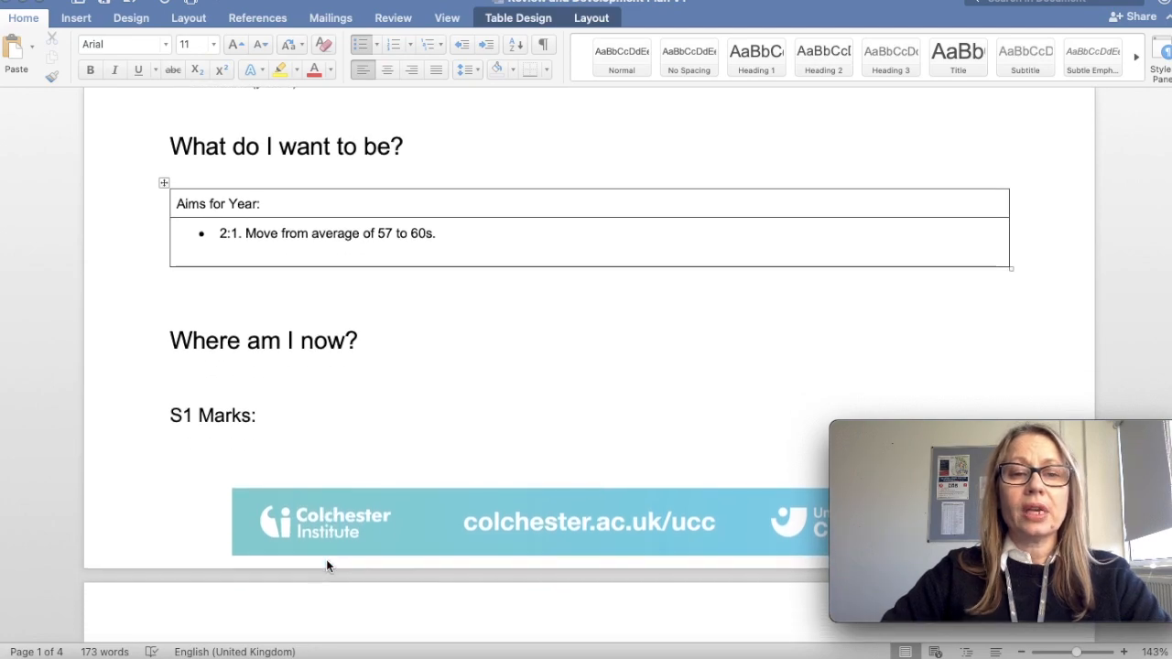
scroll(327, 566, down, 4)
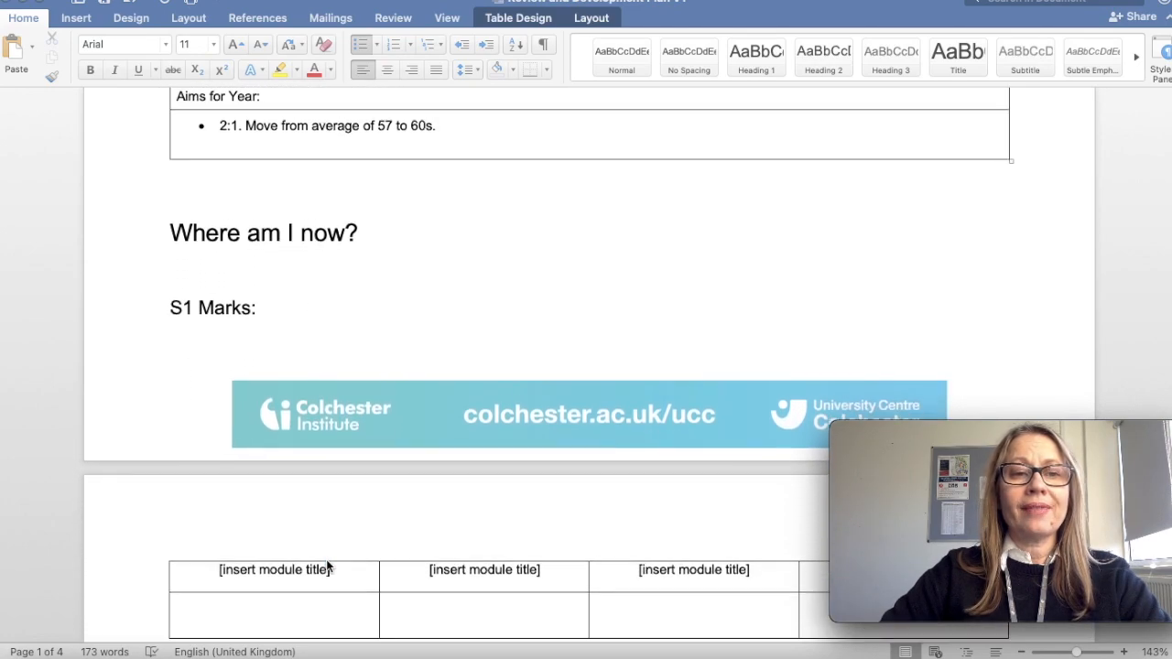
scroll(327, 566, down, 1)
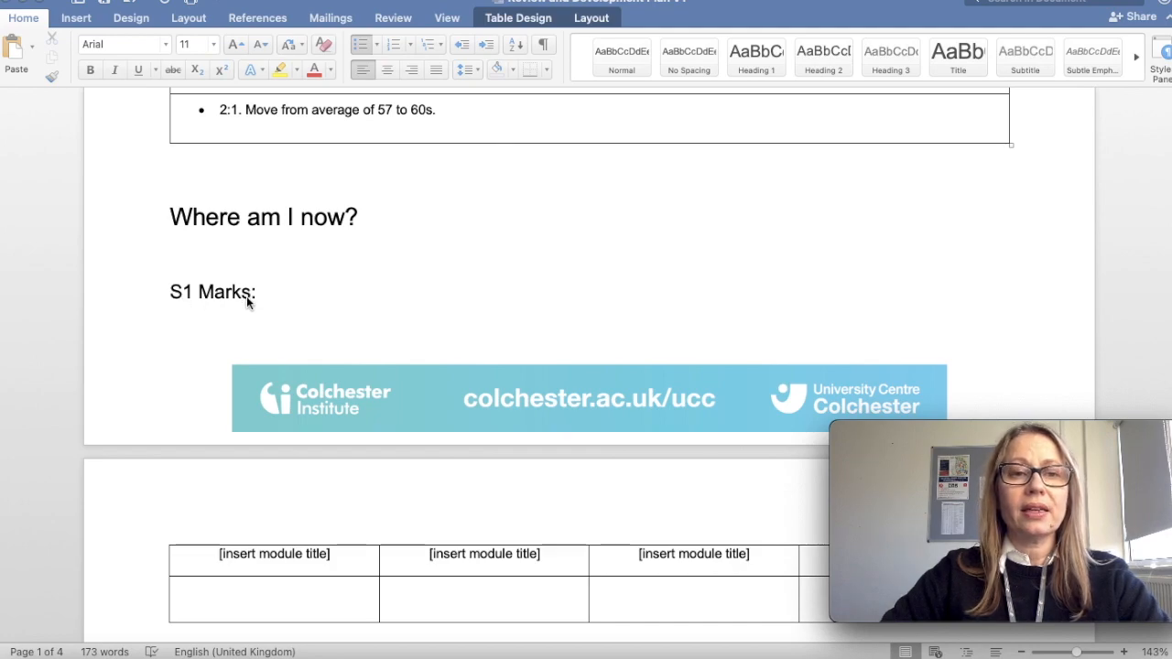
scroll(247, 298, down, 5)
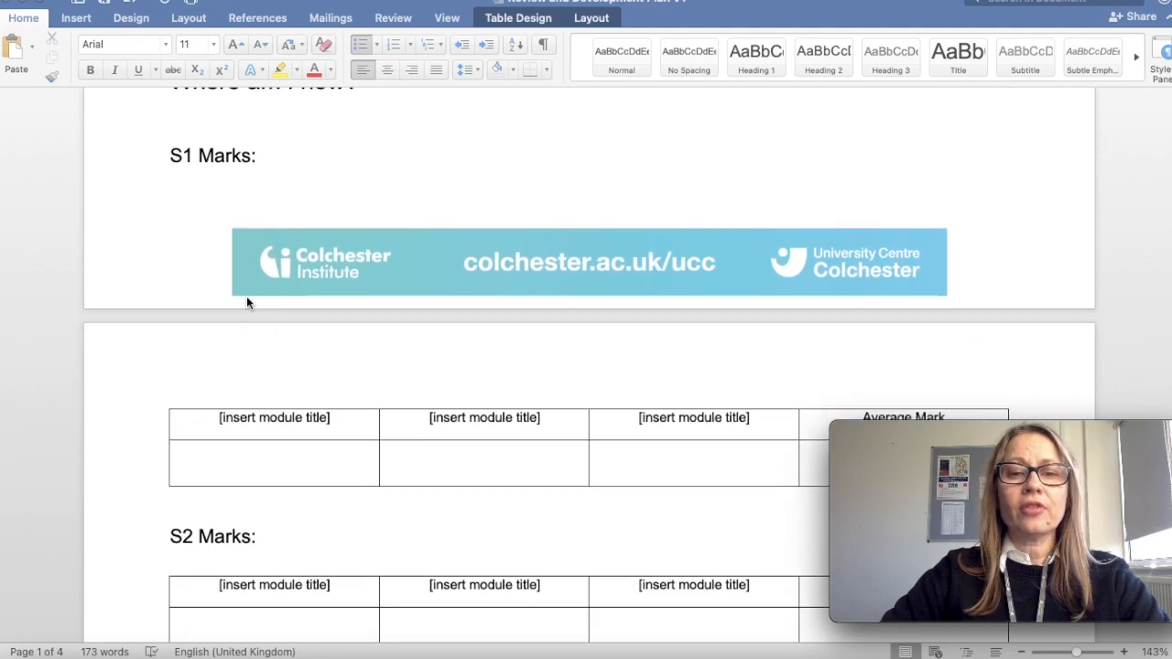
scroll(247, 300, down, 2)
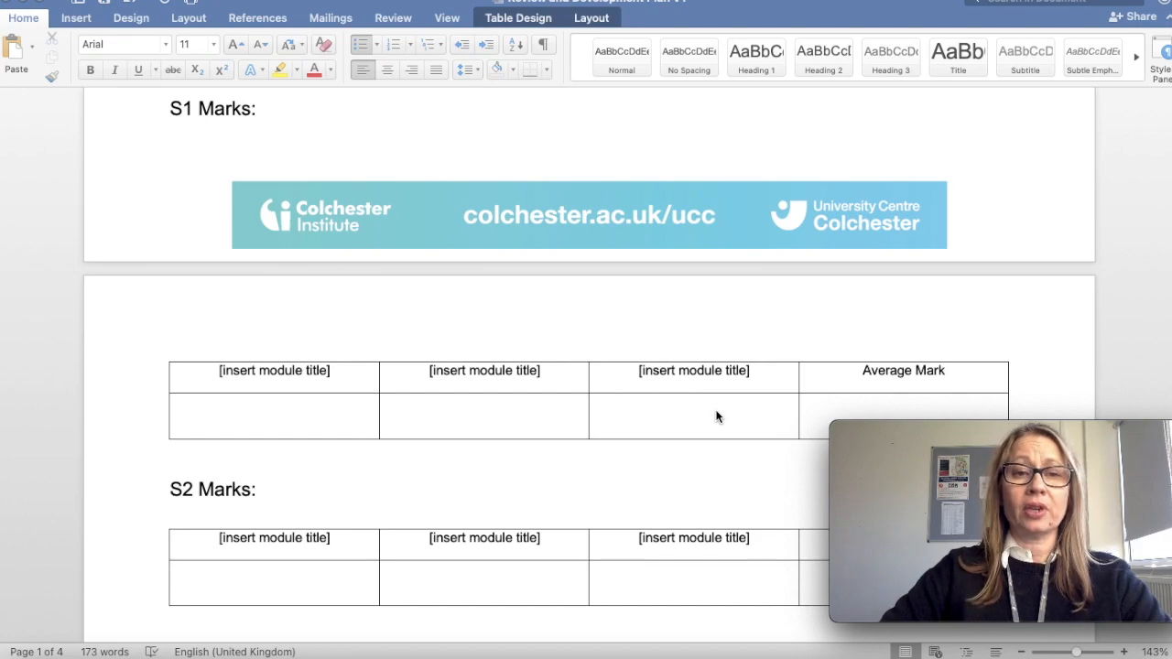
scroll(717, 417, down, 2)
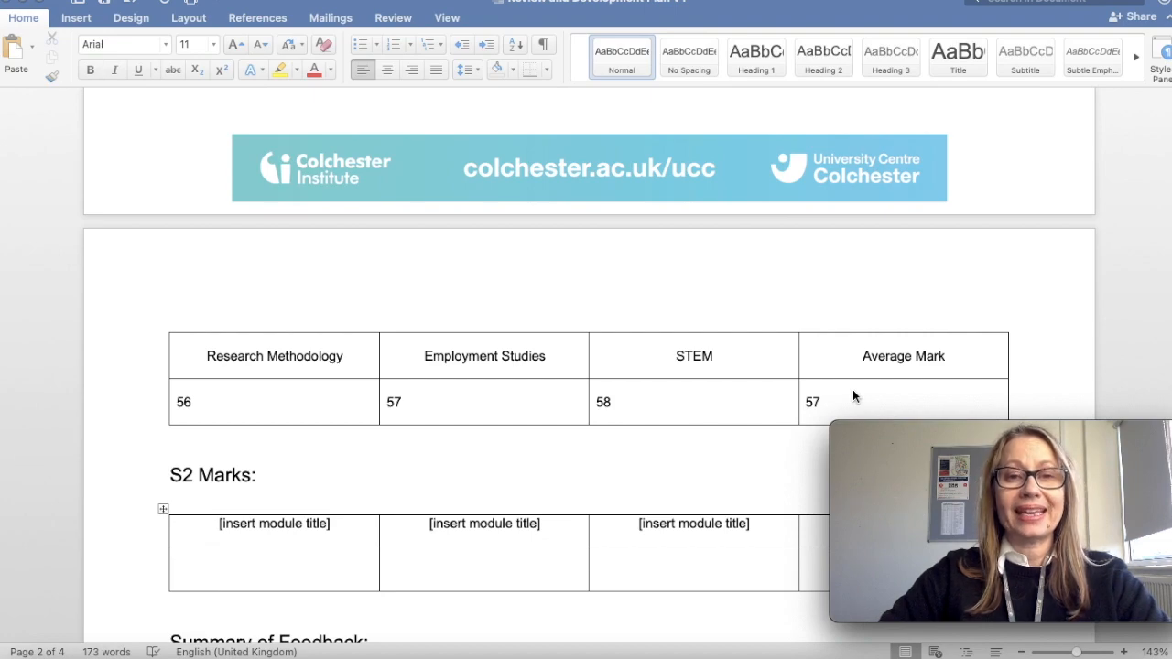
Paste the tutor's comments on workplace experience, breadth of reading and SEN knowledge into the Strengths (Feedback) box.
scroll(853, 391, down, 2)
scroll(852, 396, down, 3)
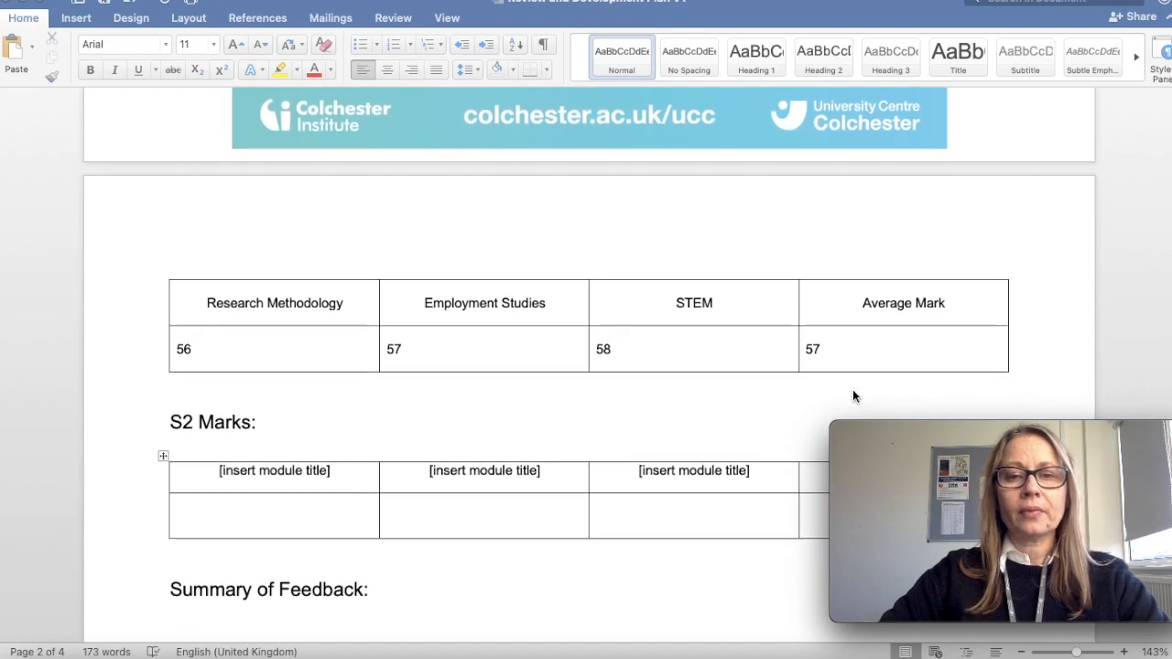
scroll(853, 396, down, 1)
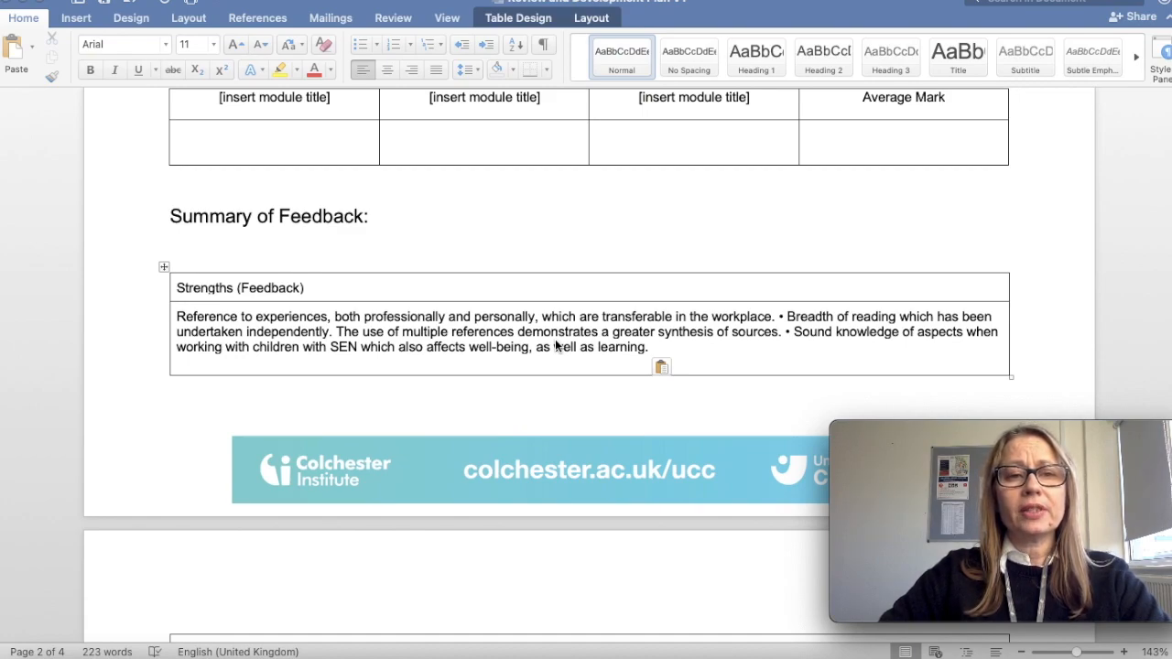
Paste the comments on reflective cycles, criticality and Harvard referencing into the Areas for Development (Feedforward) box.
scroll(555, 346, down, 5)
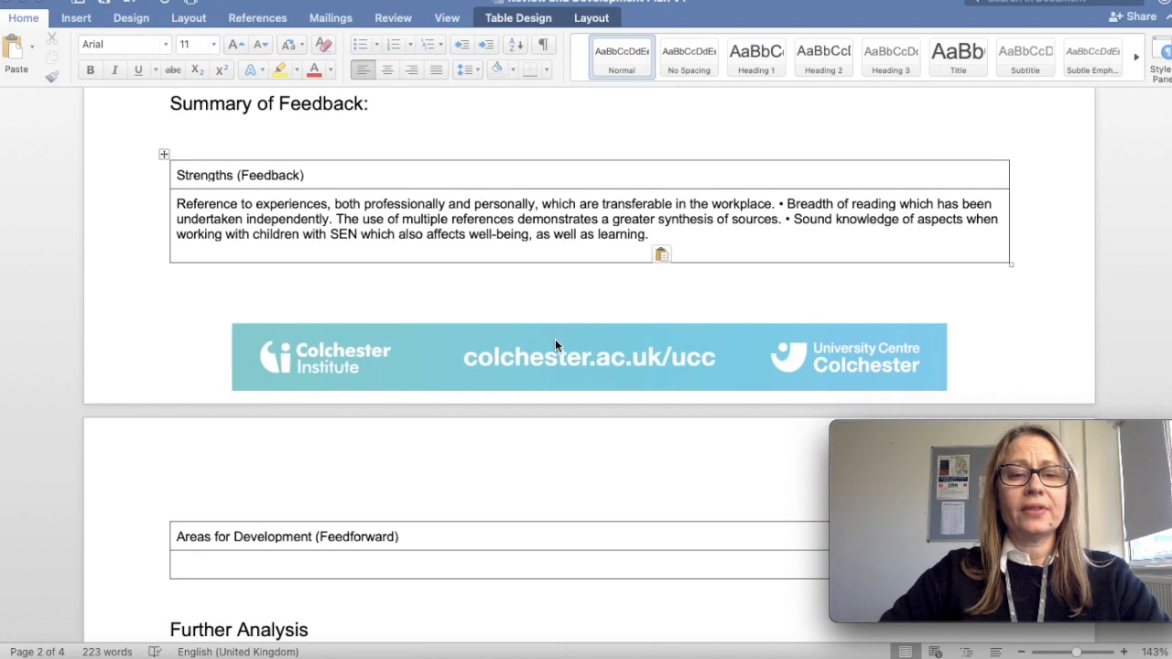
click(428, 550)
text(When reflecting, a consistent use of a reflective cycle would be of benefit. Try to be as specific as possible in this reflective analysis and question the material that is presented to demonstrate a deeper critical insight. For example, when stating the importance of a feature of the role, try to synthesise experiences within the same paragraph and discuss the impact of these experiences on those that are involved. Providing specific examples would really be of benefit. Criticality then can be incorporated by comparing experiences with the literature and finding alternative viewpoints or considering different perspectives from different children for example. • Exploring whether the job description is representative of the role of a SEN teacher would have been of interest for LO1. • The reference list required consistency. The UCC Harvard Referencing guidelines will help. The library will be happy to provide support too.)
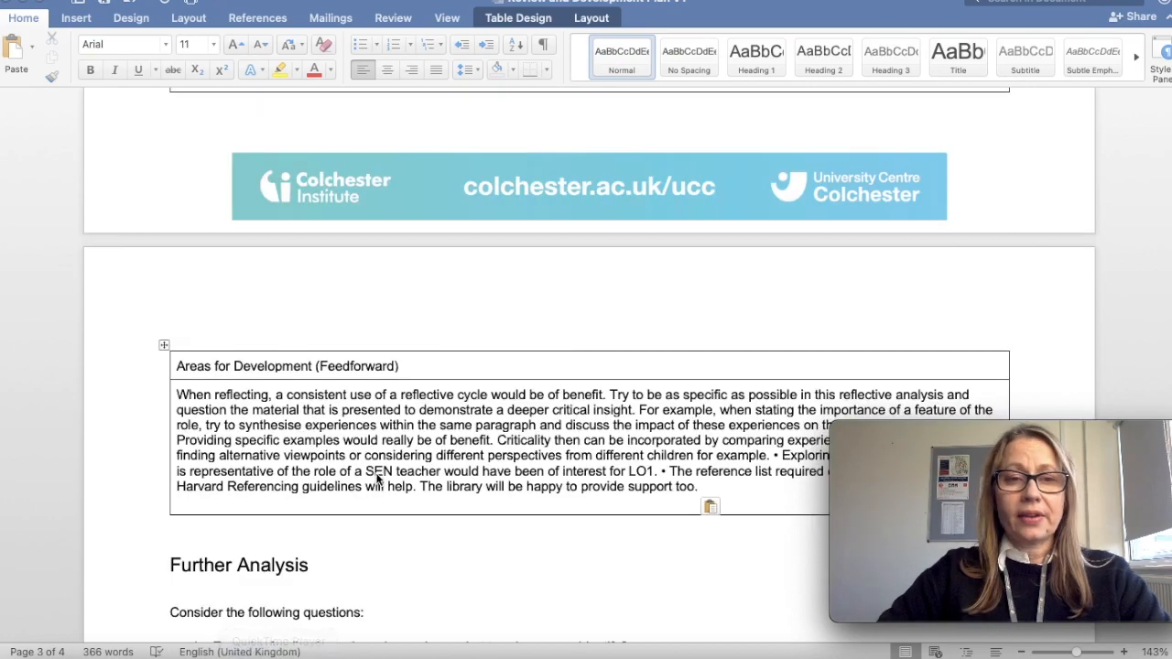
Review the feedback and paste three bullets on 50s-level analysis criteria, better presentation scores and referencing into the Further Analysis summary box.
scroll(375, 480, down, 3)
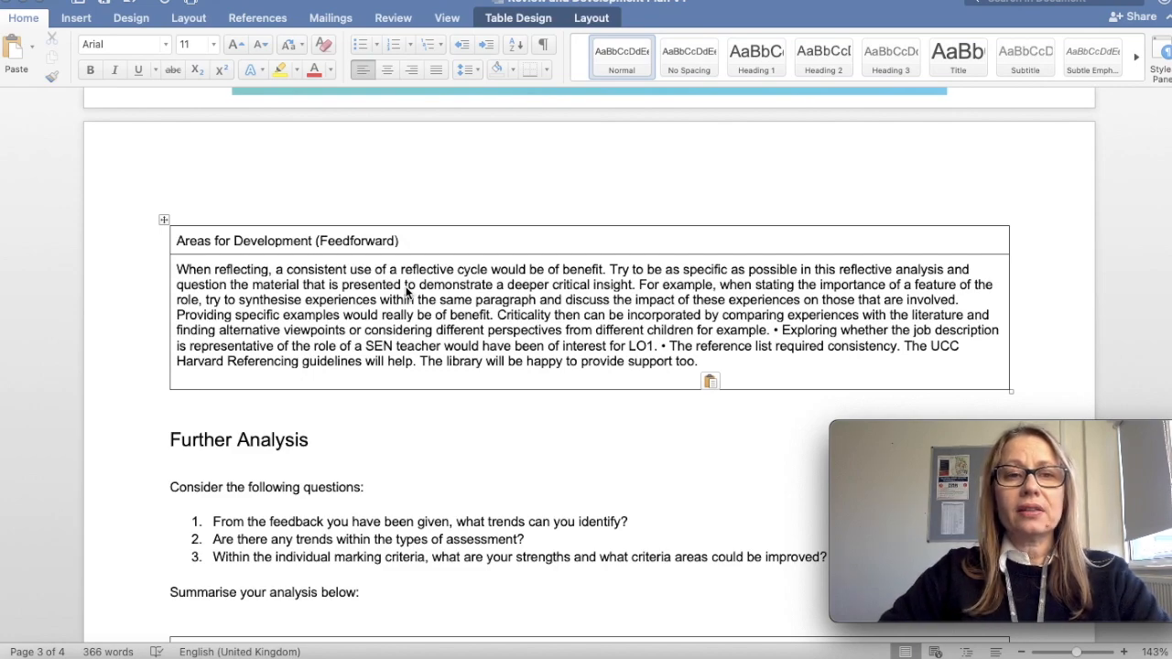
scroll(406, 287, down, 2)
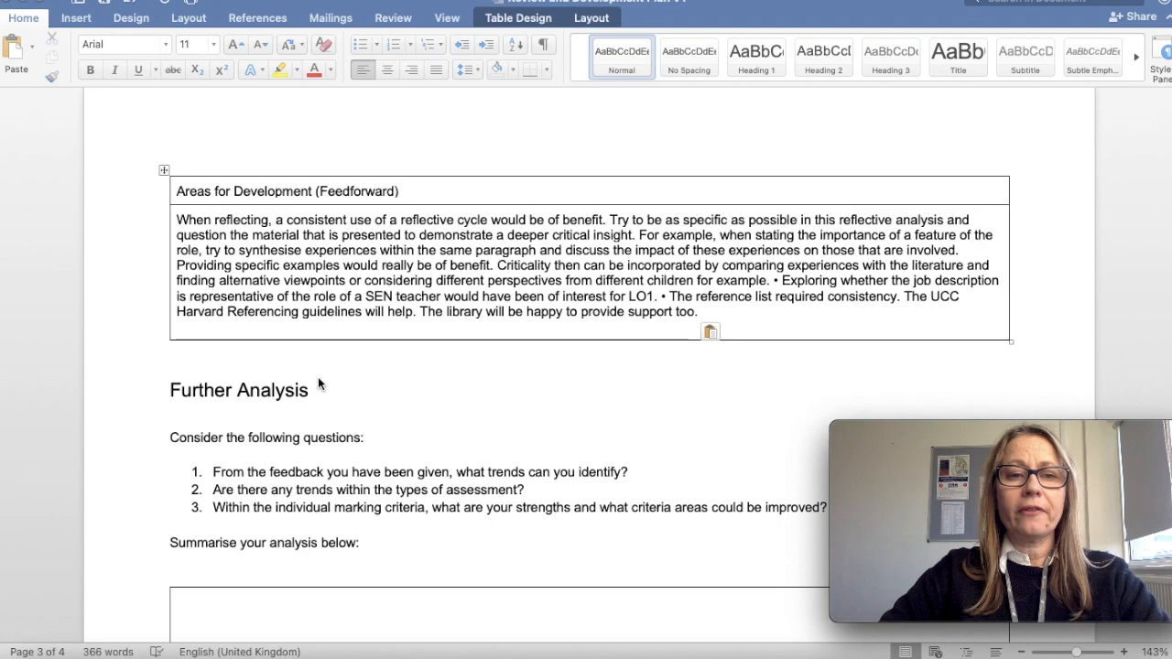
scroll(309, 394, down, 2)
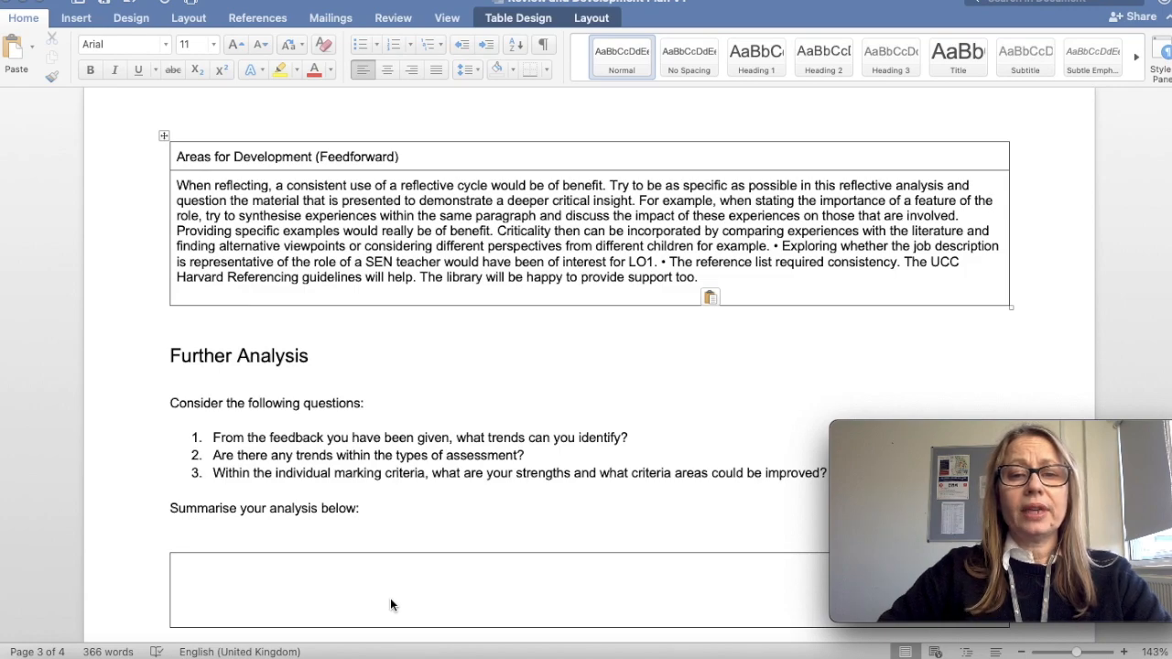
scroll(390, 600, up, 5)
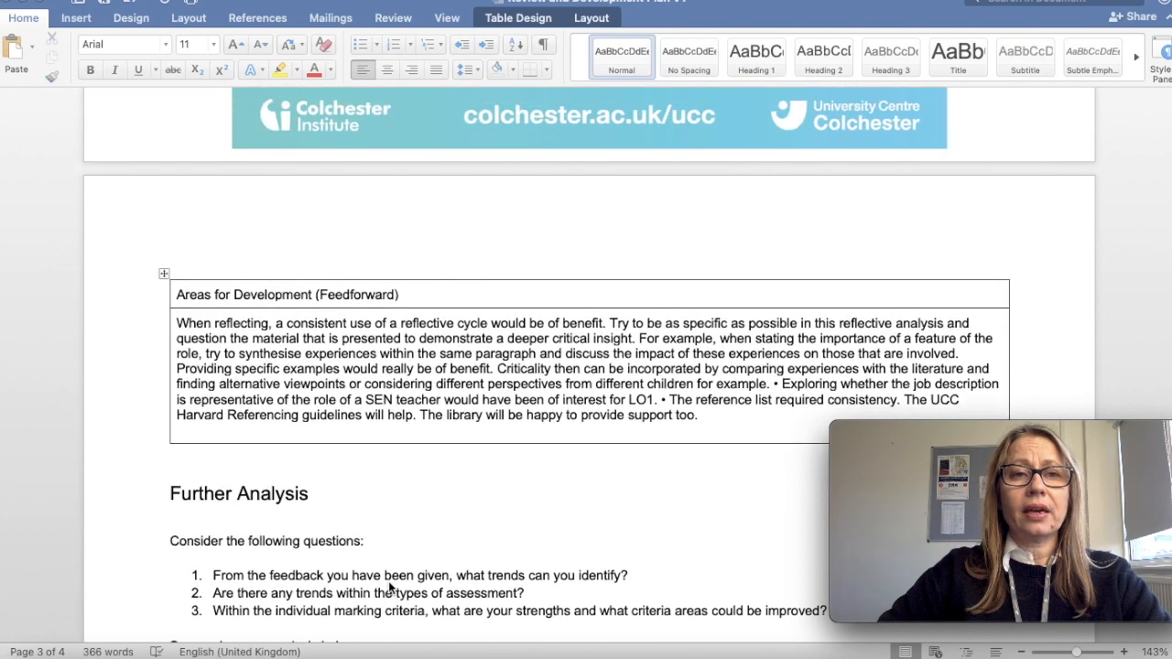
scroll(389, 583, up, 4)
scroll(389, 582, down, 5)
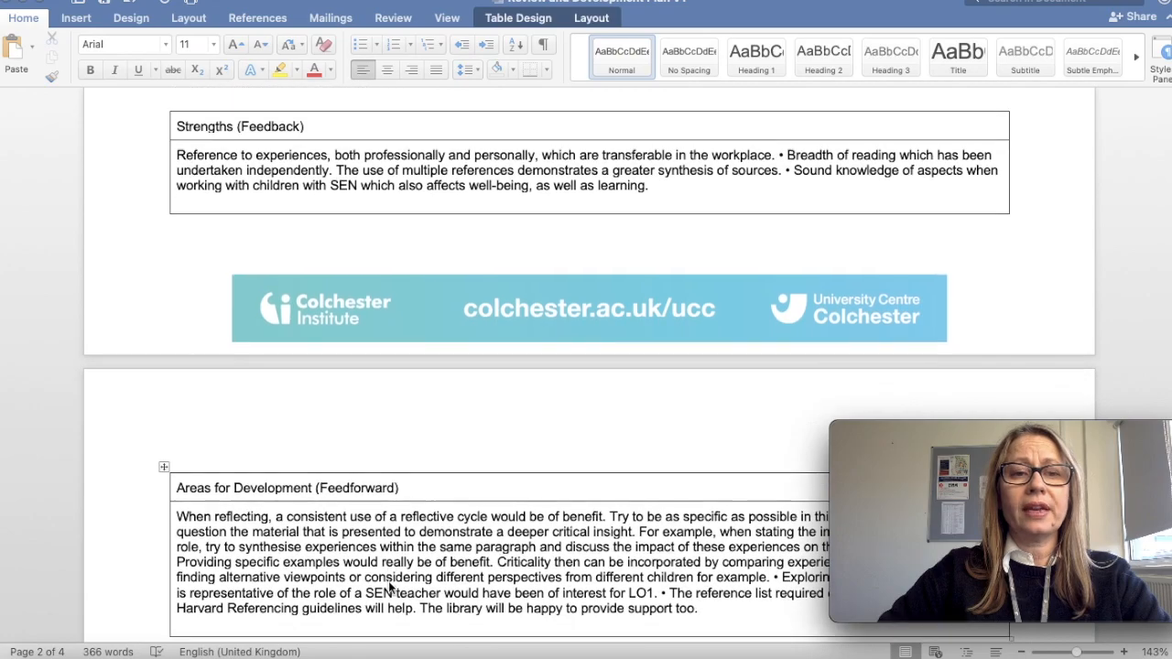
scroll(388, 588, down, 4)
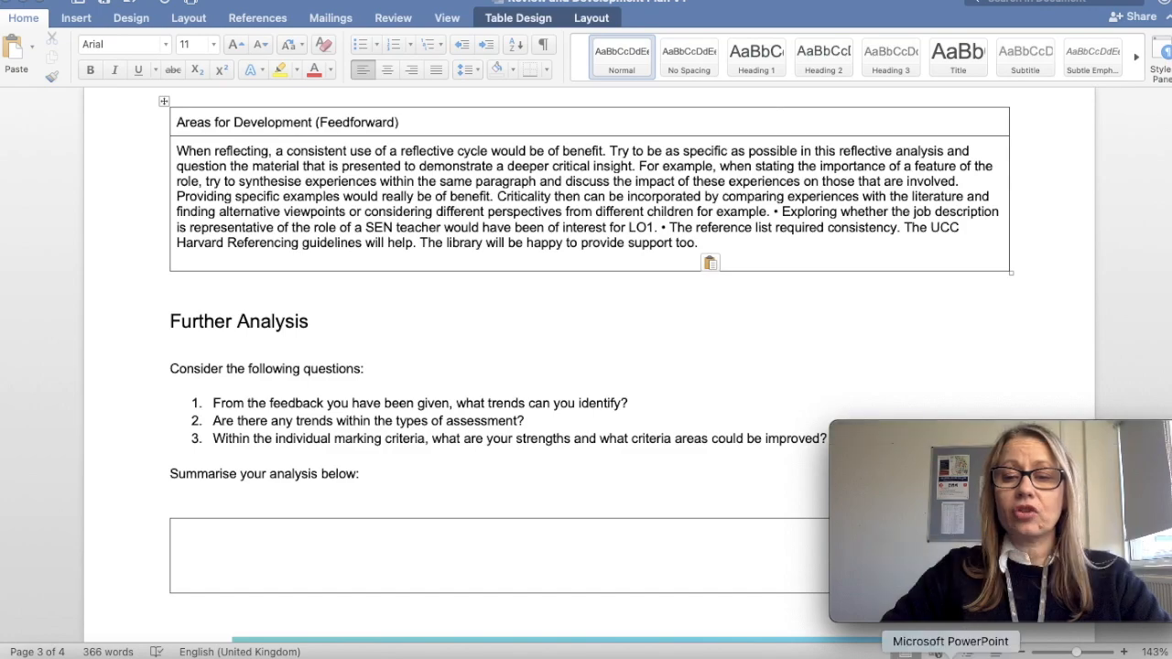
right_click(772, 658)
text(Analysis, evaluation and synthesis criteria remains in the 50s consistently. I score better on presentations. Referencing is always mentioned.)
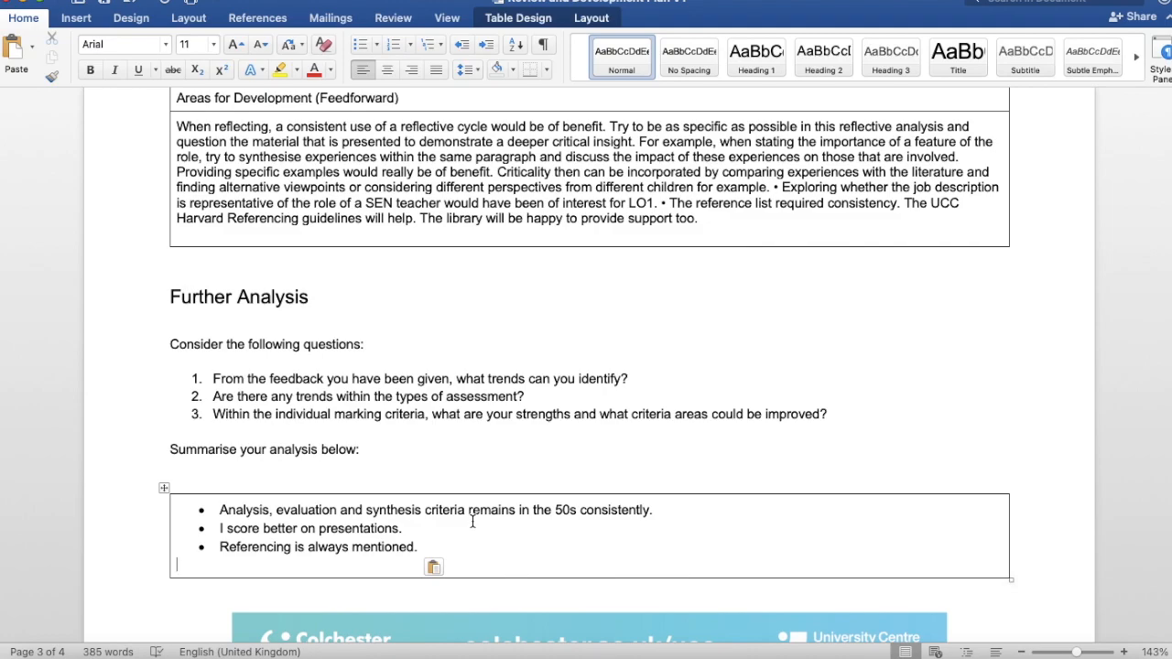
Fill in the action table with critical-thinking actions, support from Course leader, Module tutors, Library and ASC, and "Complete by end of semester".
scroll(473, 521, down, 2)
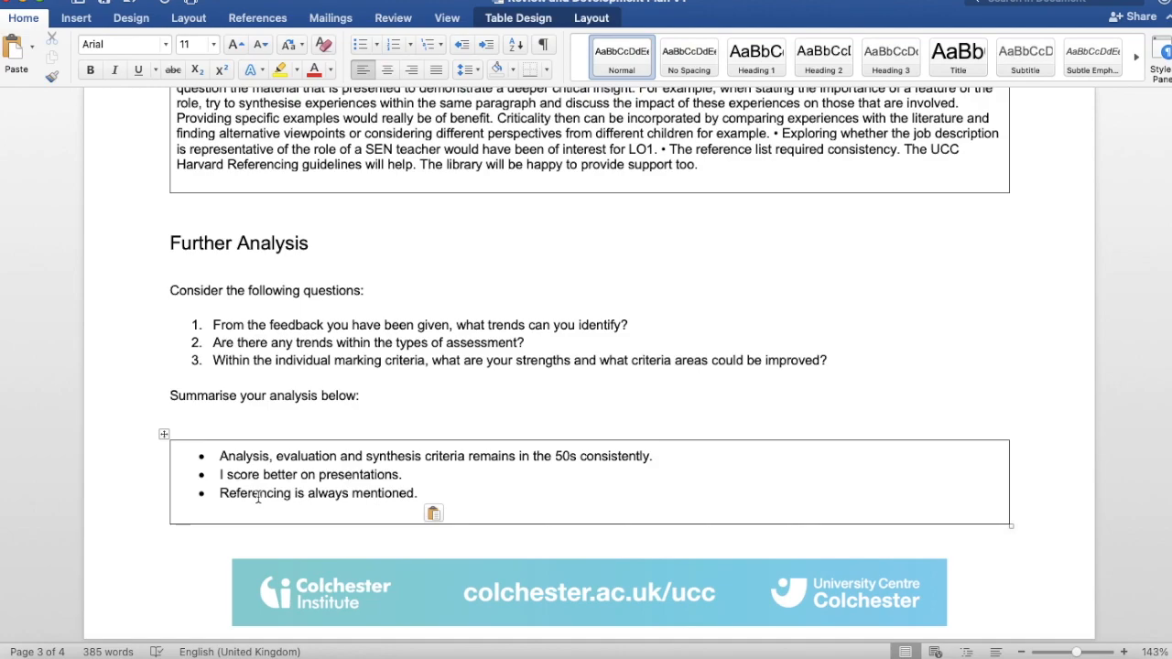
scroll(257, 497, down, 3)
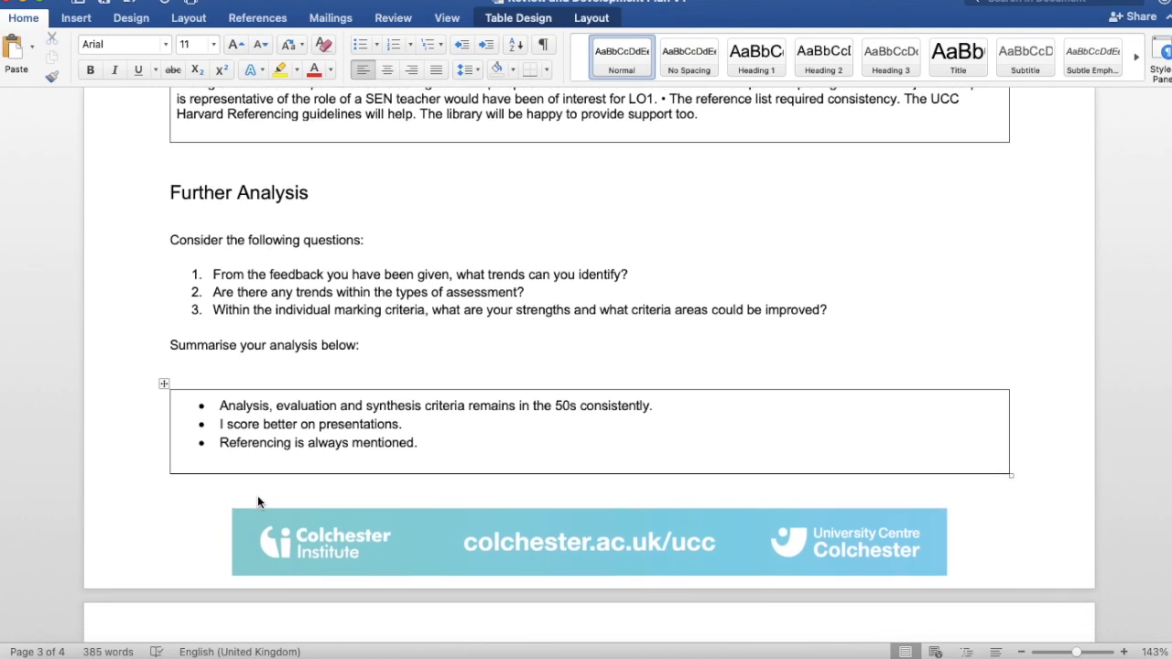
scroll(257, 502, down, 1)
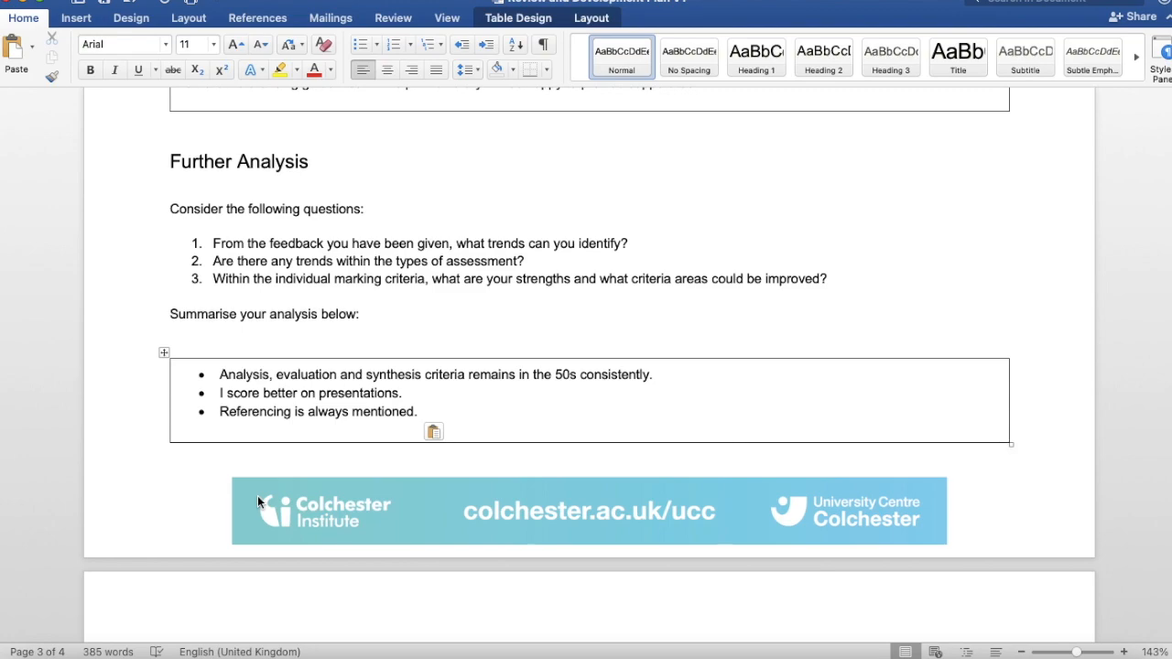
scroll(257, 502, down, 3)
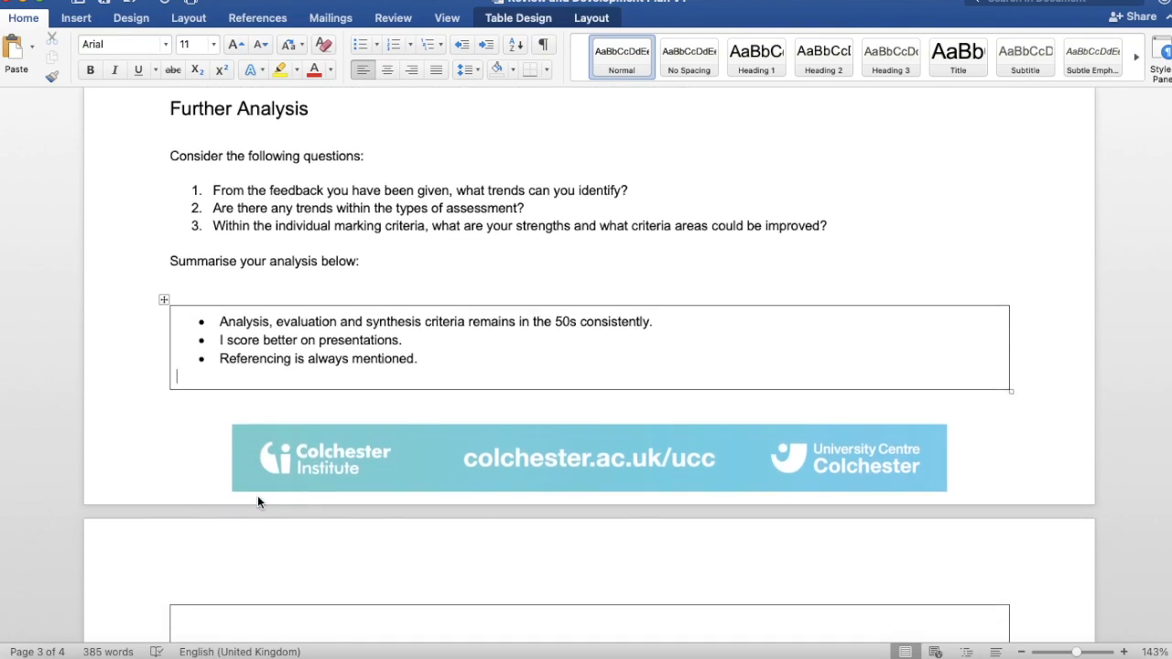
scroll(257, 502, down, 2)
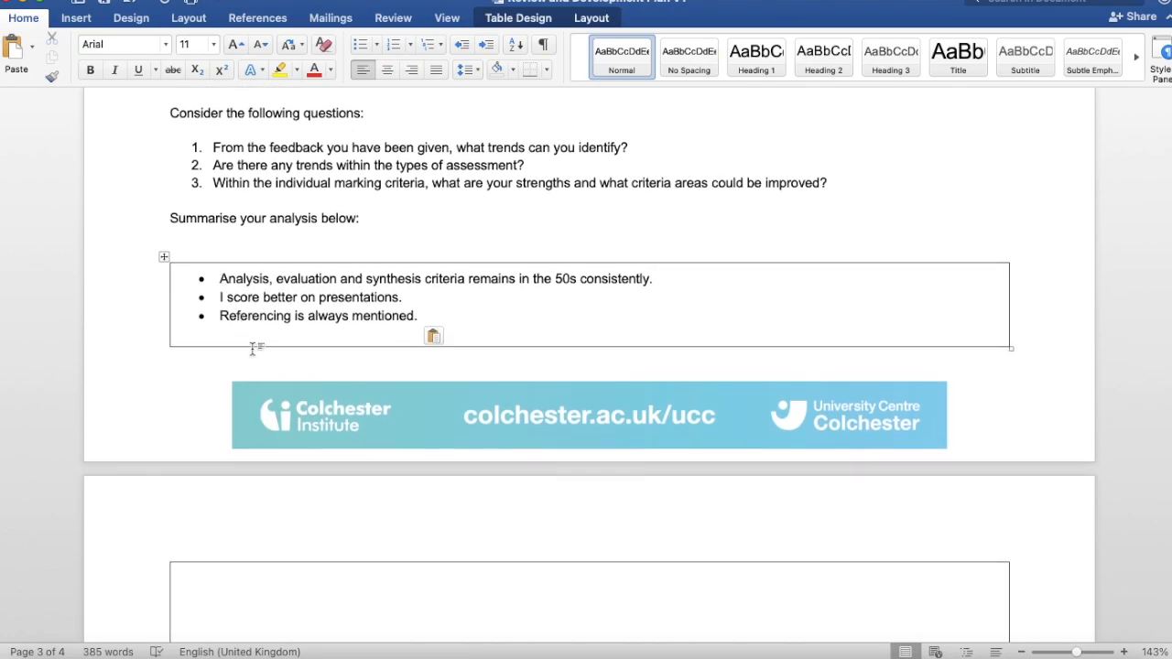
scroll(254, 344, down, 5)
scroll(251, 345, down, 4)
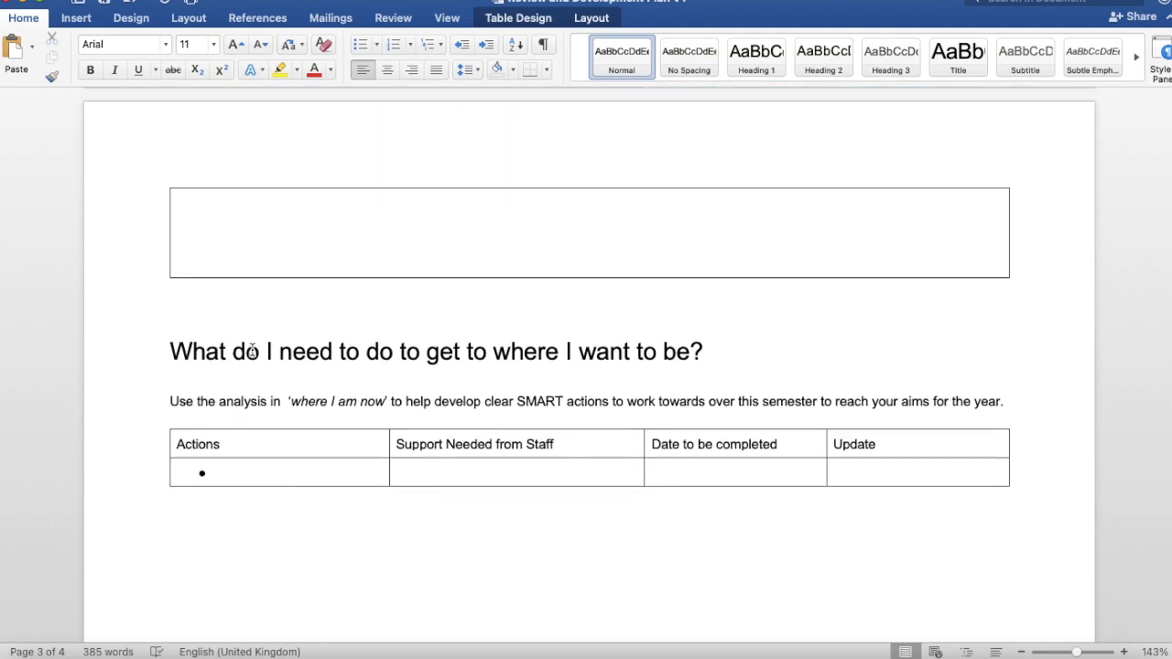
scroll(252, 350, down, 2)
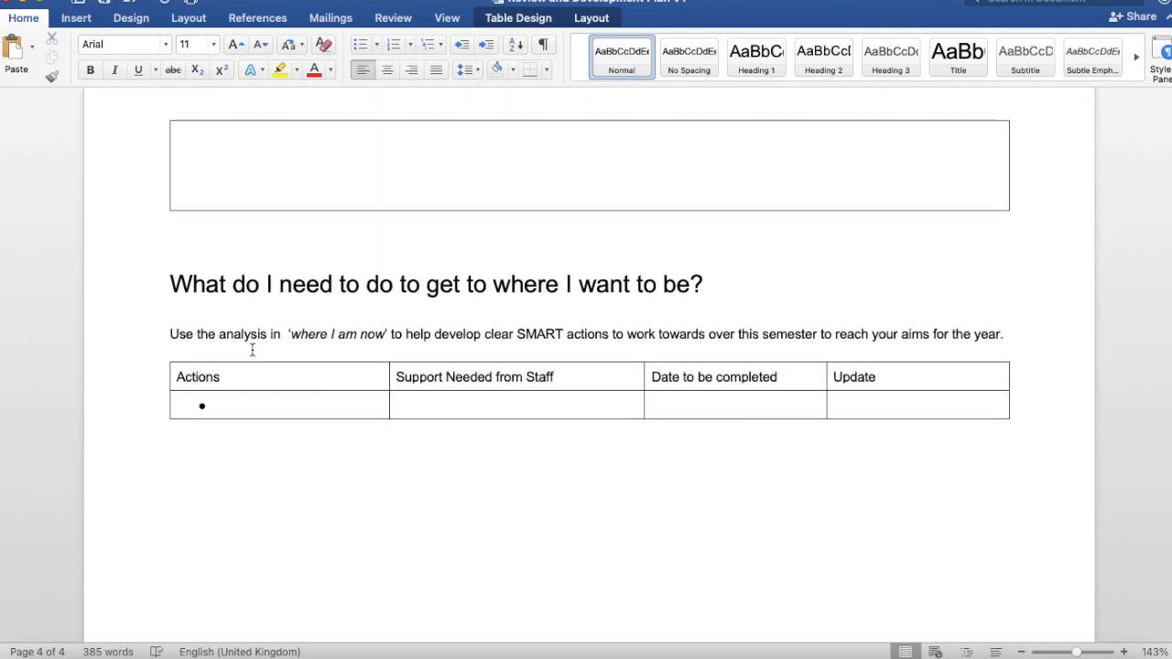
scroll(252, 349, down, 1)
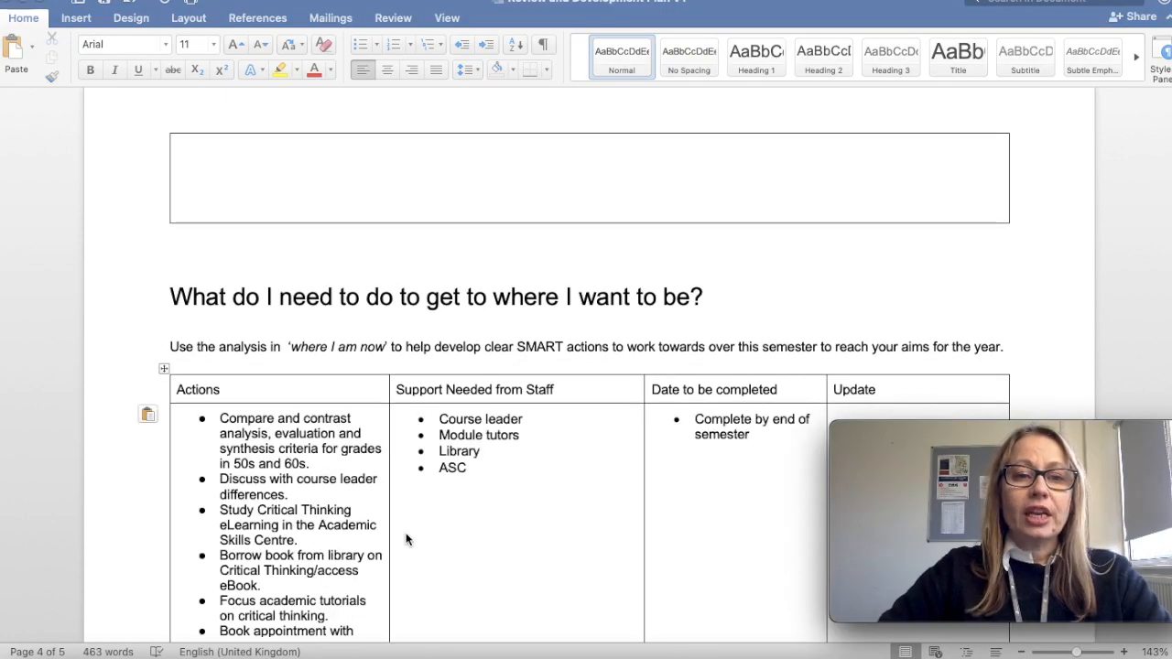
scroll(407, 541, down, 3)
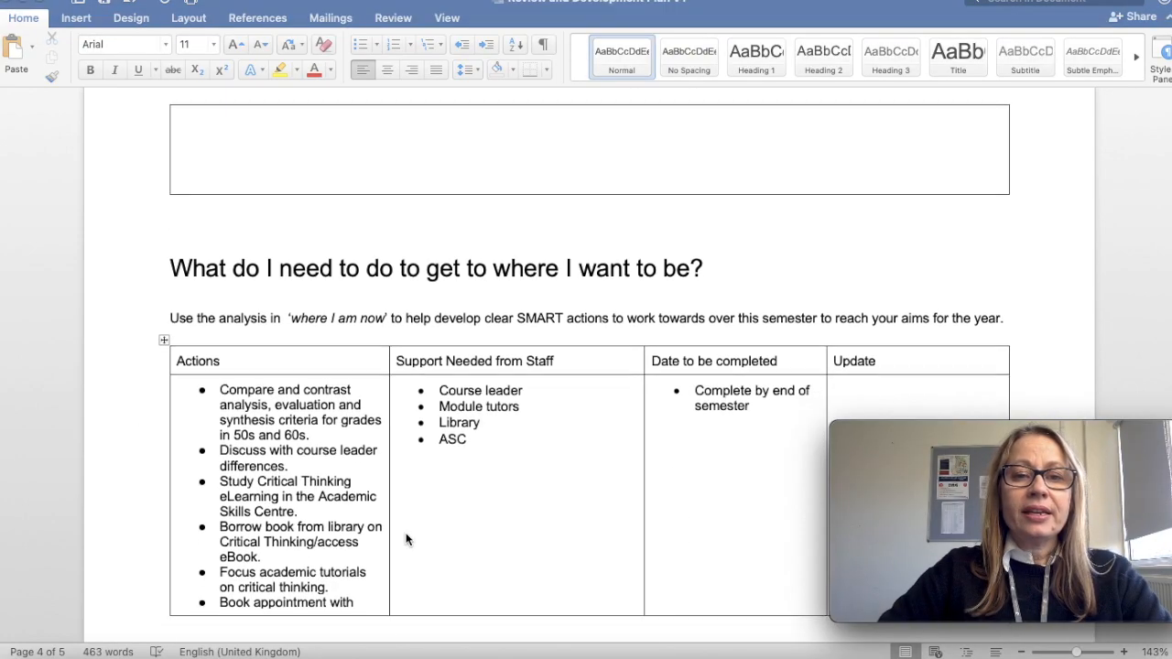
scroll(408, 541, down, 1)
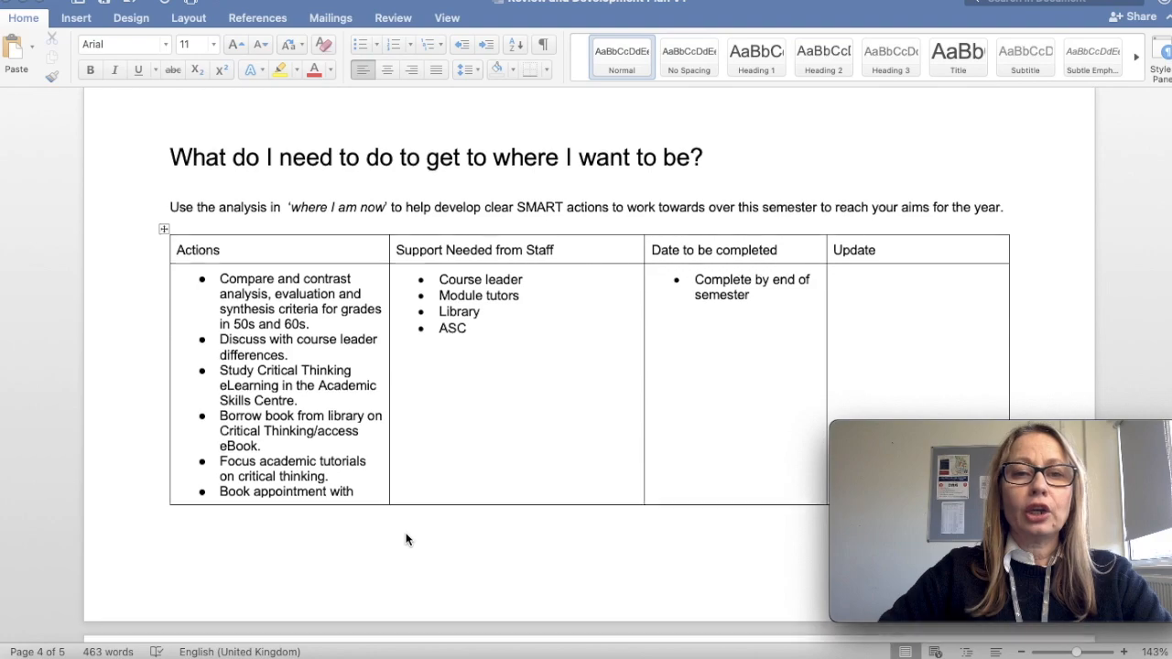